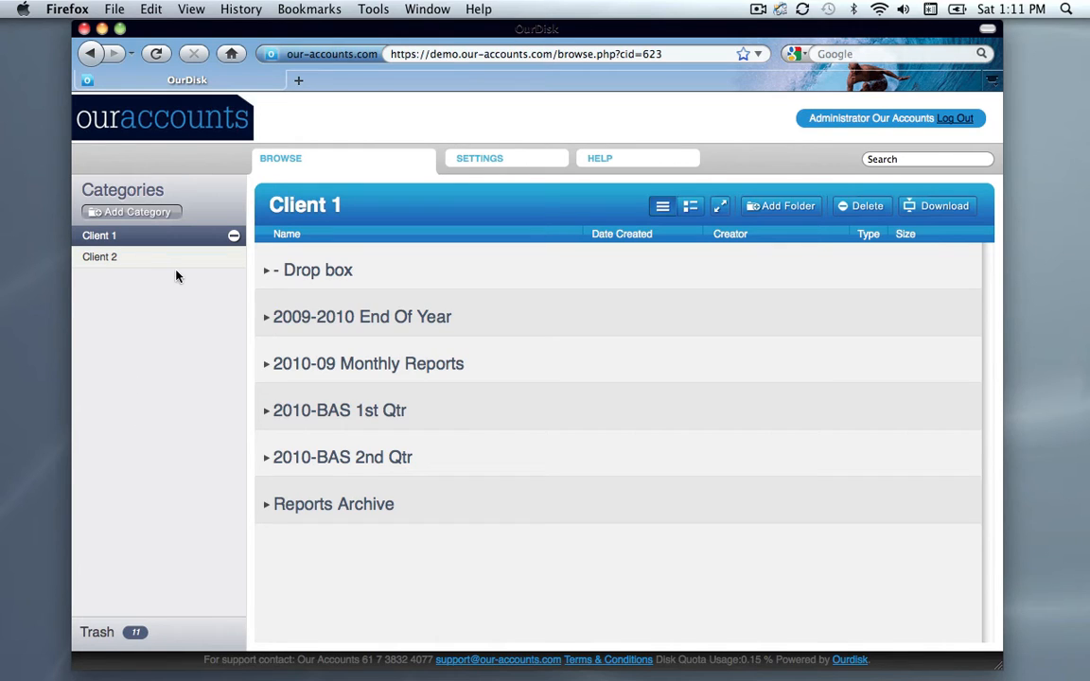
Add a new category and name it "Jones Family Trust"
click(139, 214)
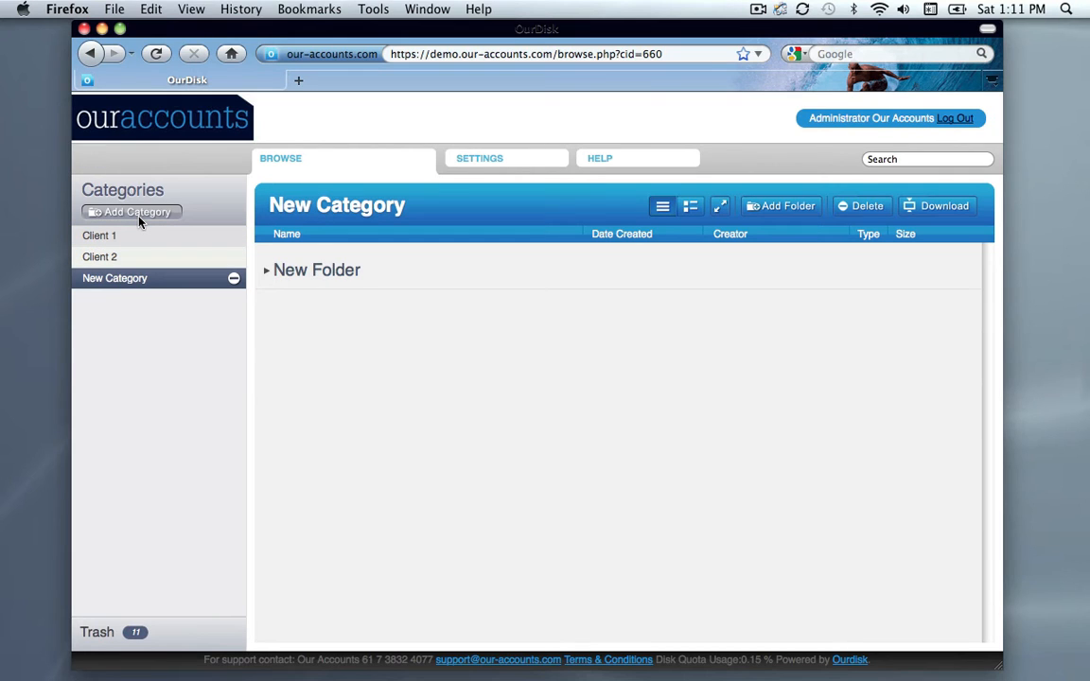
click(296, 214)
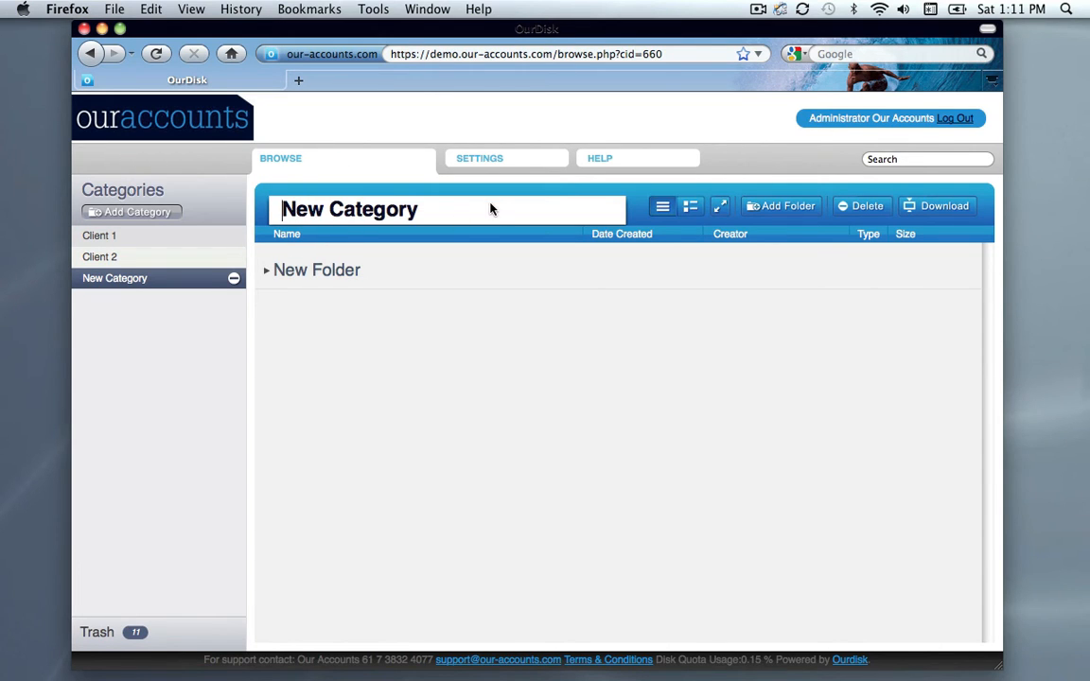
drag(491, 208, 290, 196)
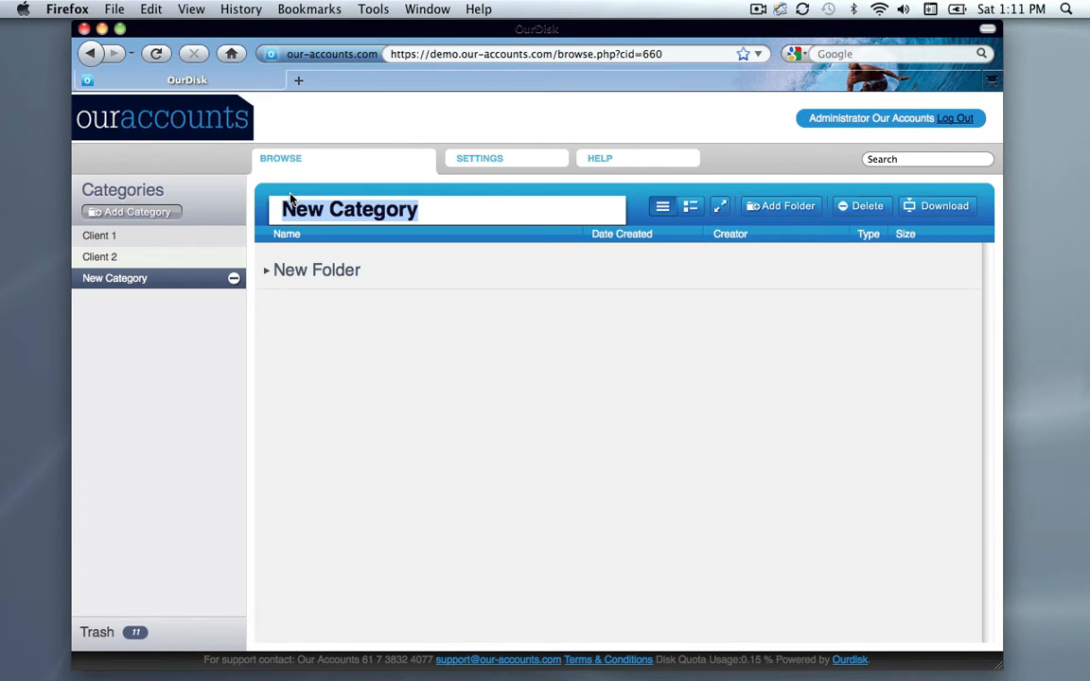
text(Jones)
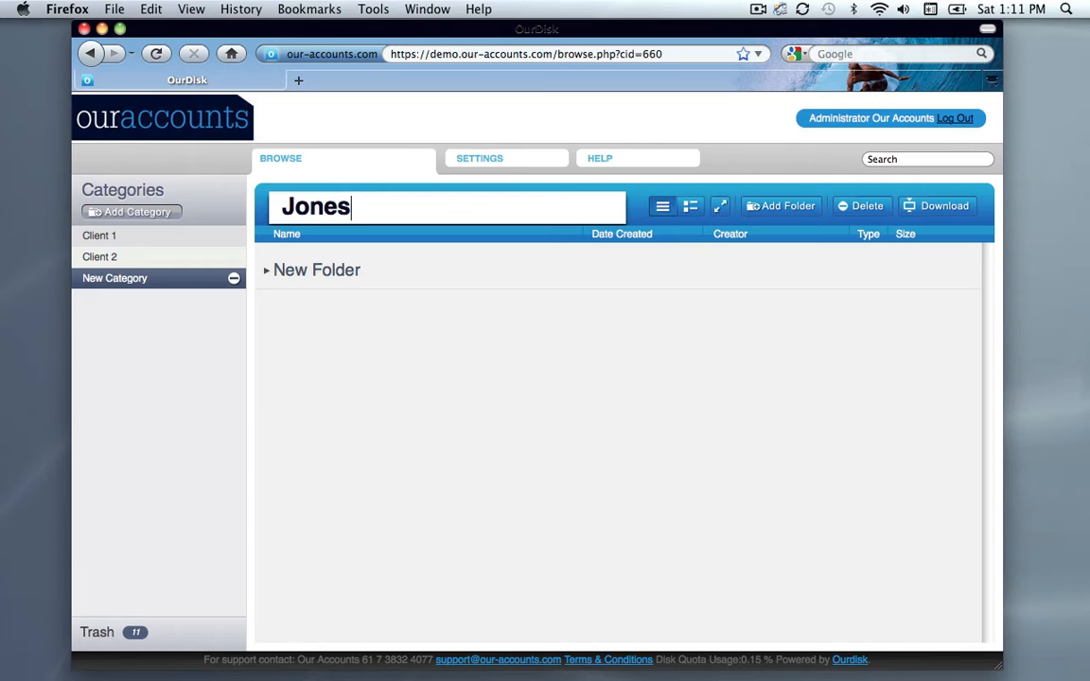
text( Family )
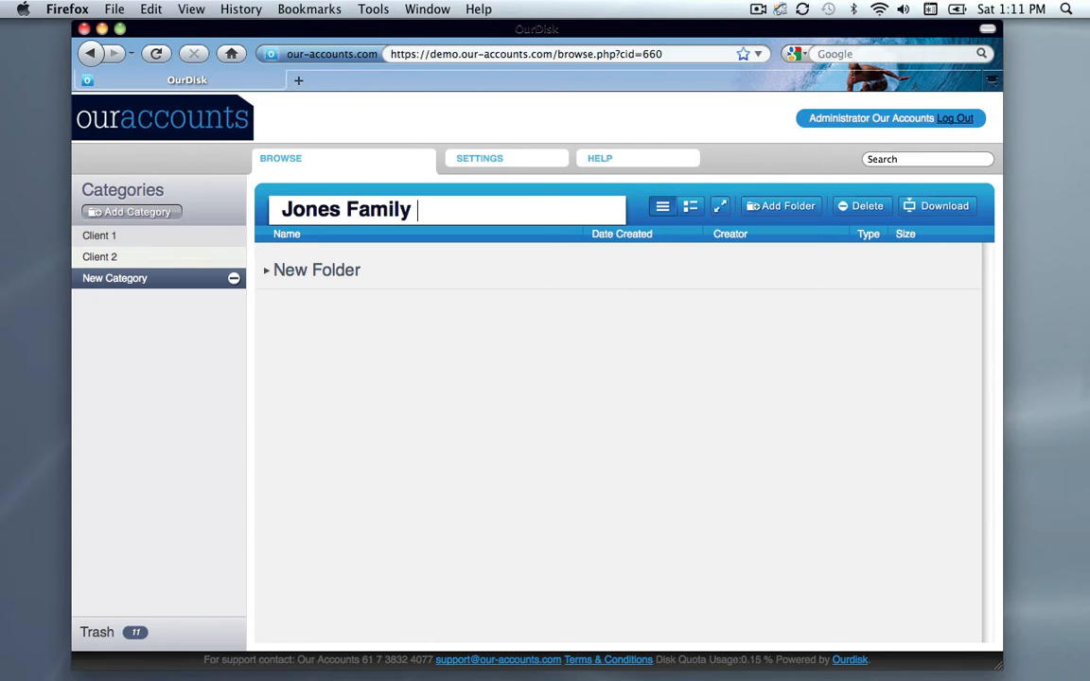
text(Trust)
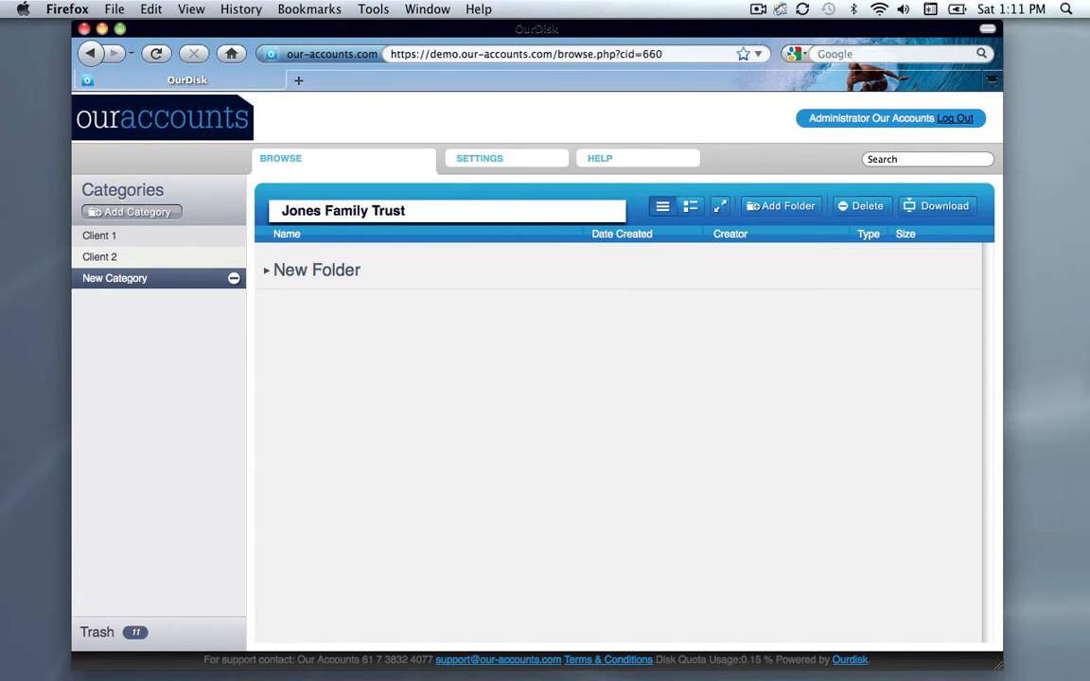
click(312, 330)
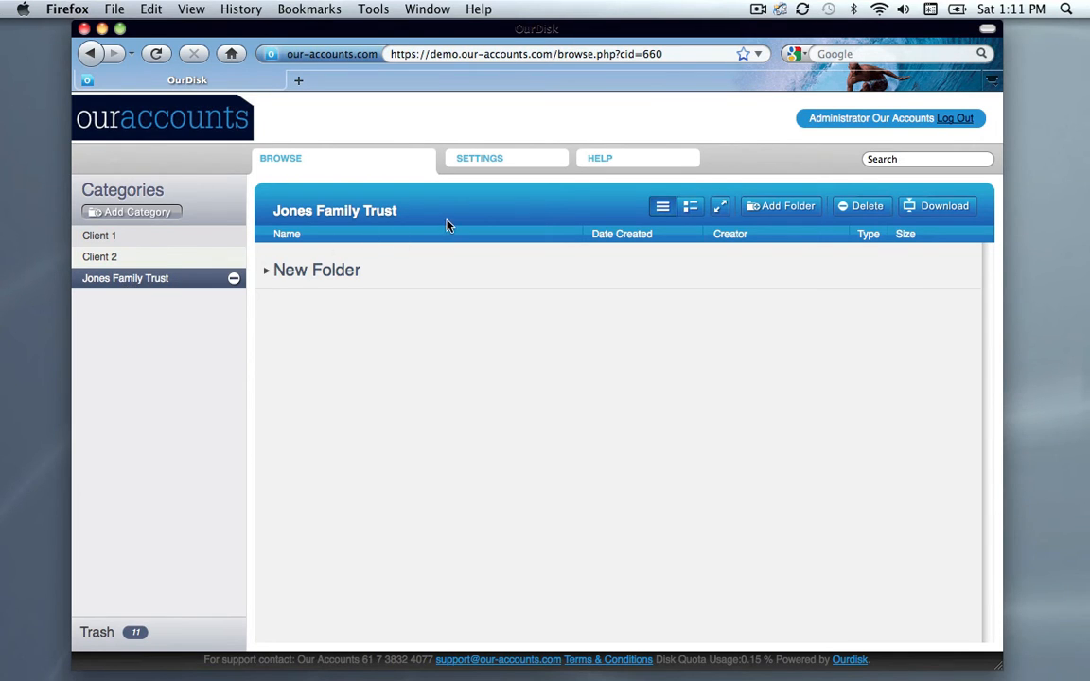
Rename the default folder in the Jones Family Trust category as "- Drop box"
click(339, 274)
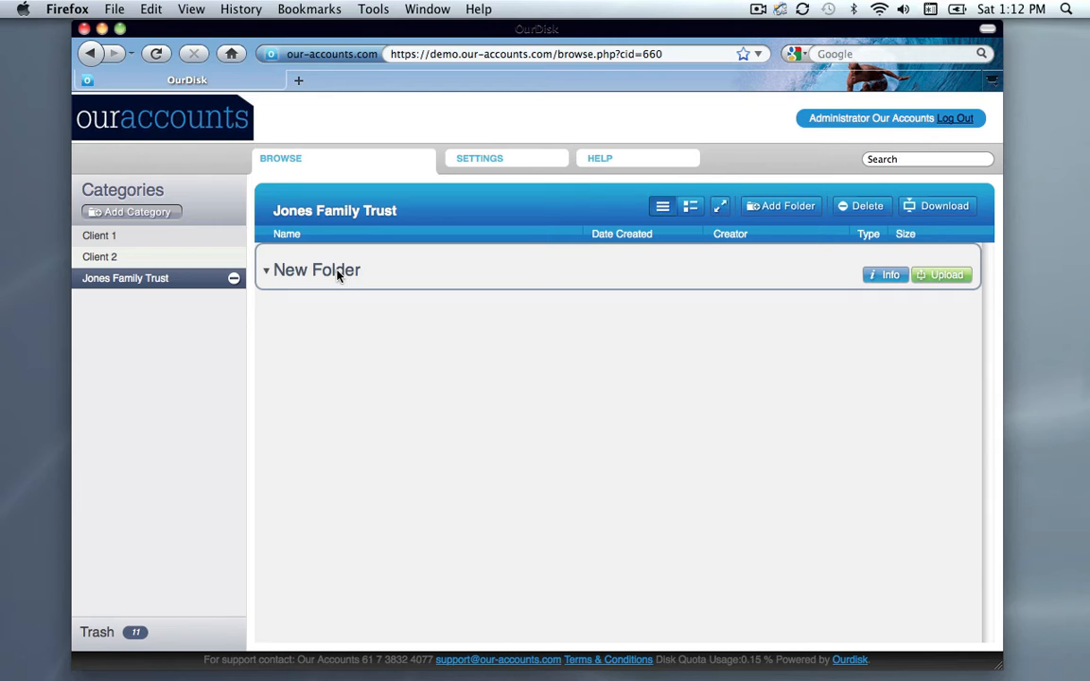
click(339, 274)
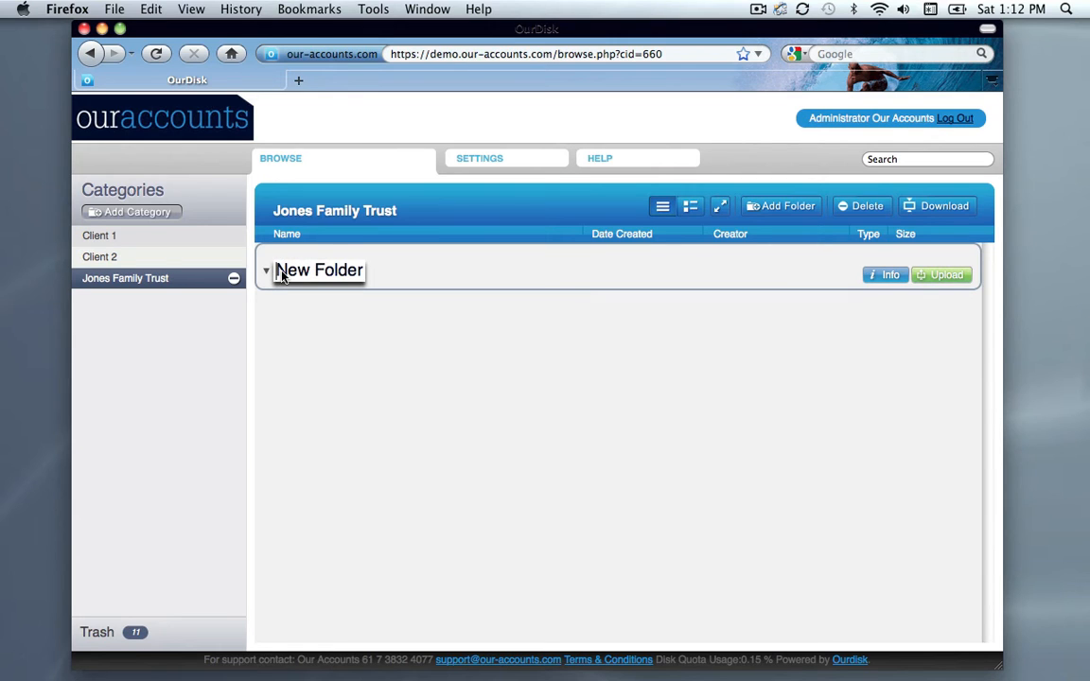
drag(282, 274, 395, 279)
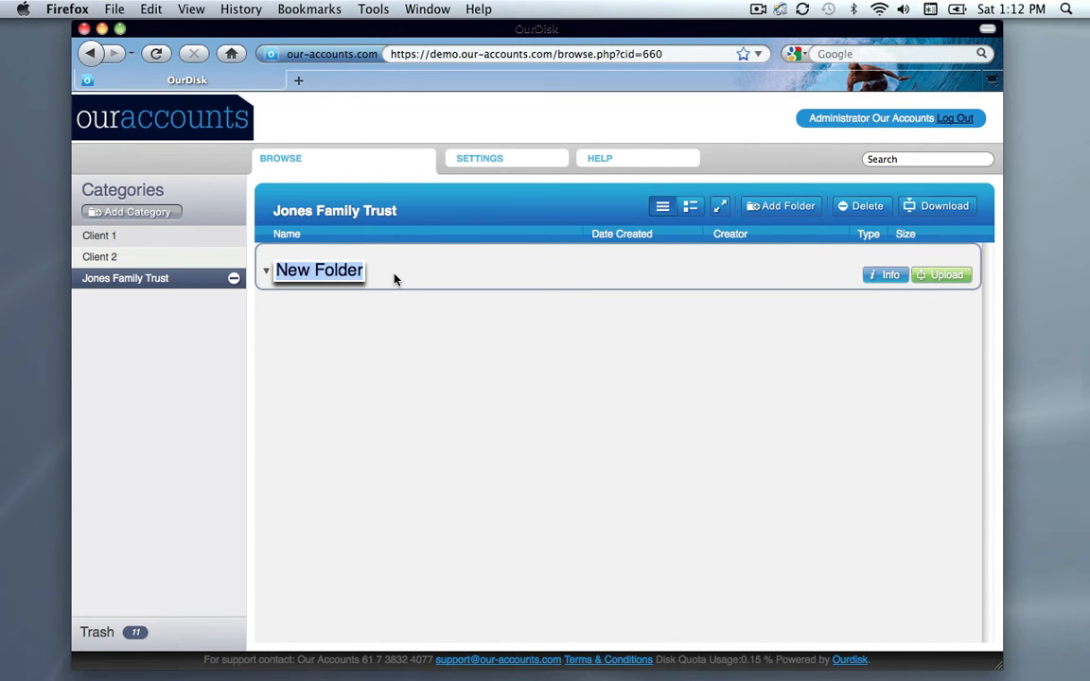
key(BackSpace)
text(- D)
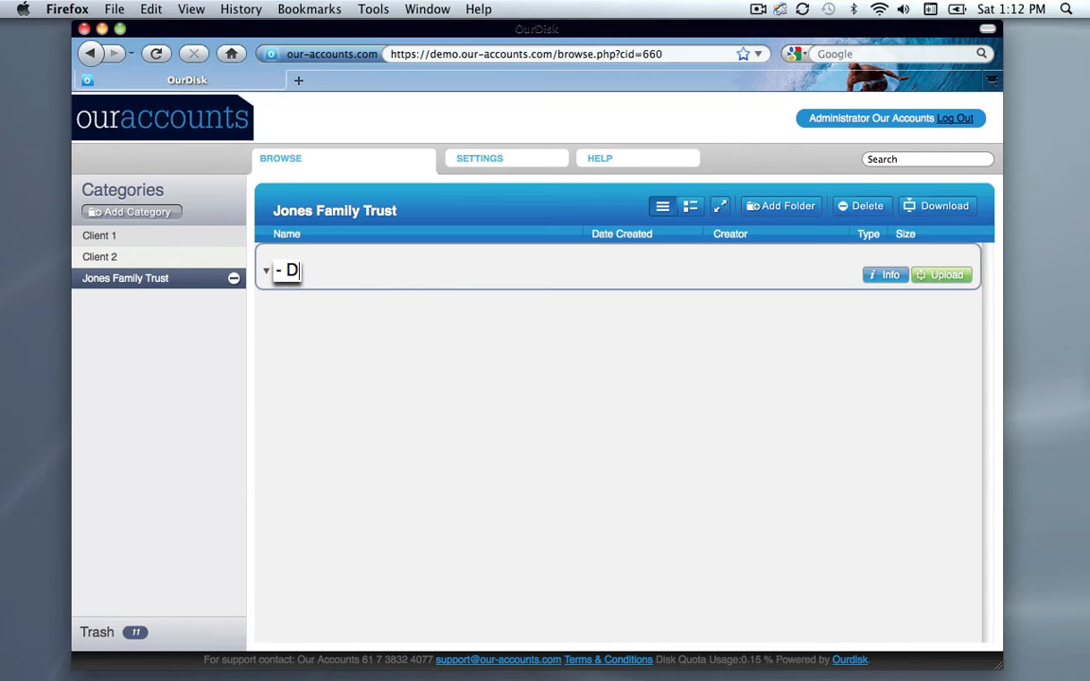
text(rop b)
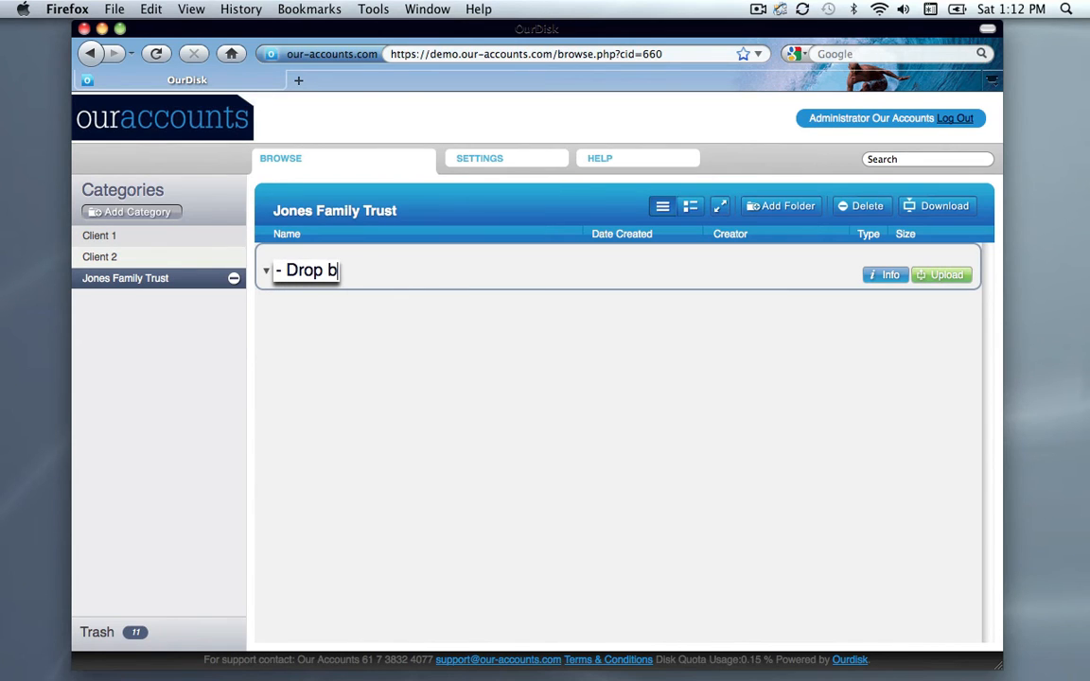
text(ox)
click(436, 346)
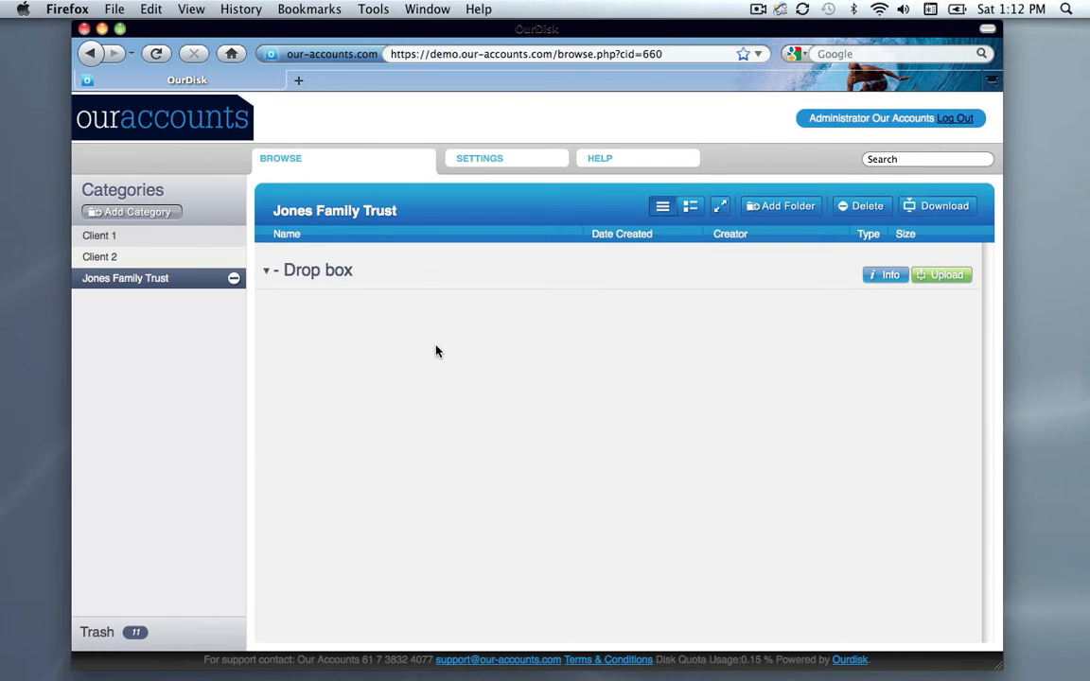
Add a second folder to the Jones Family Trust category and name it "Monthly reports"
click(771, 213)
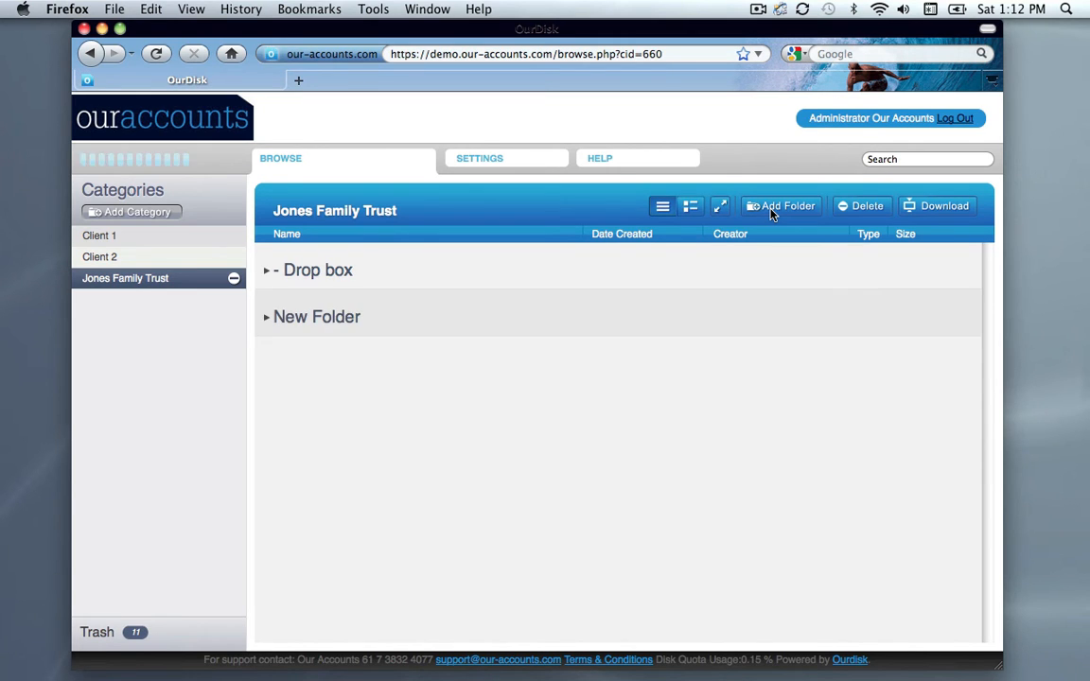
click(311, 318)
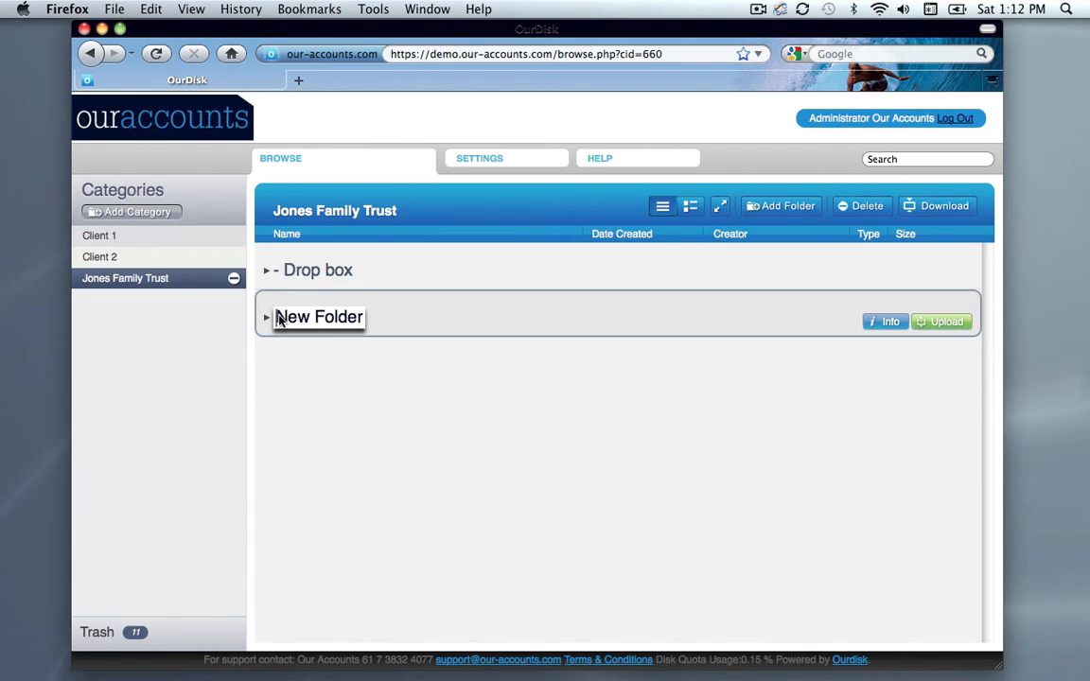
drag(278, 320, 369, 324)
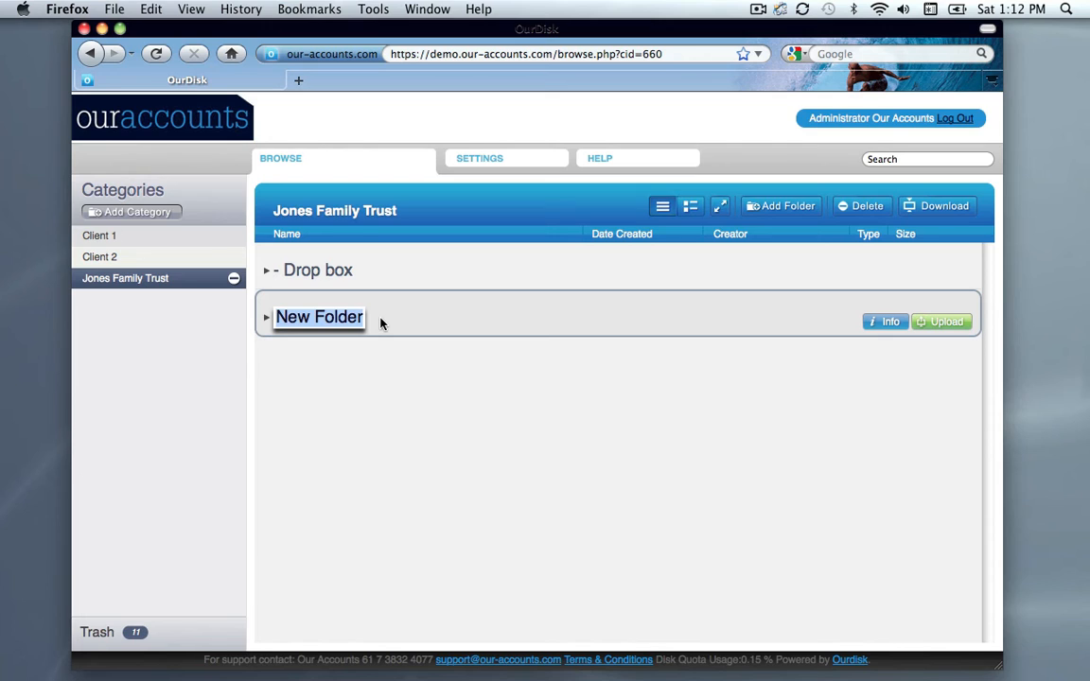
text(Month)
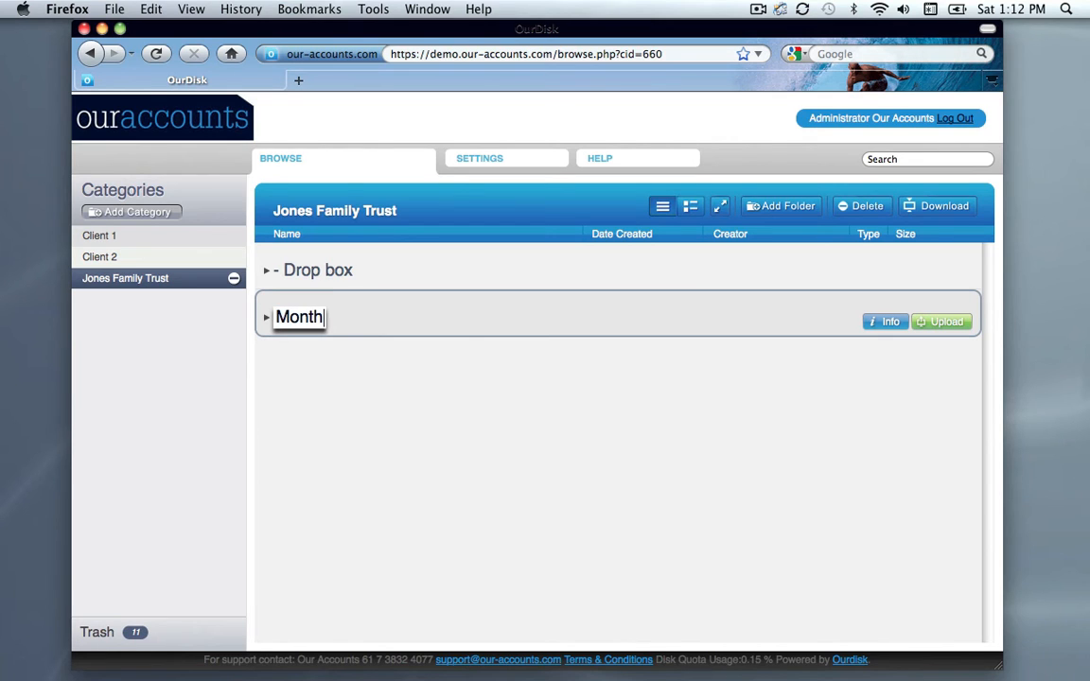
text(ly report)
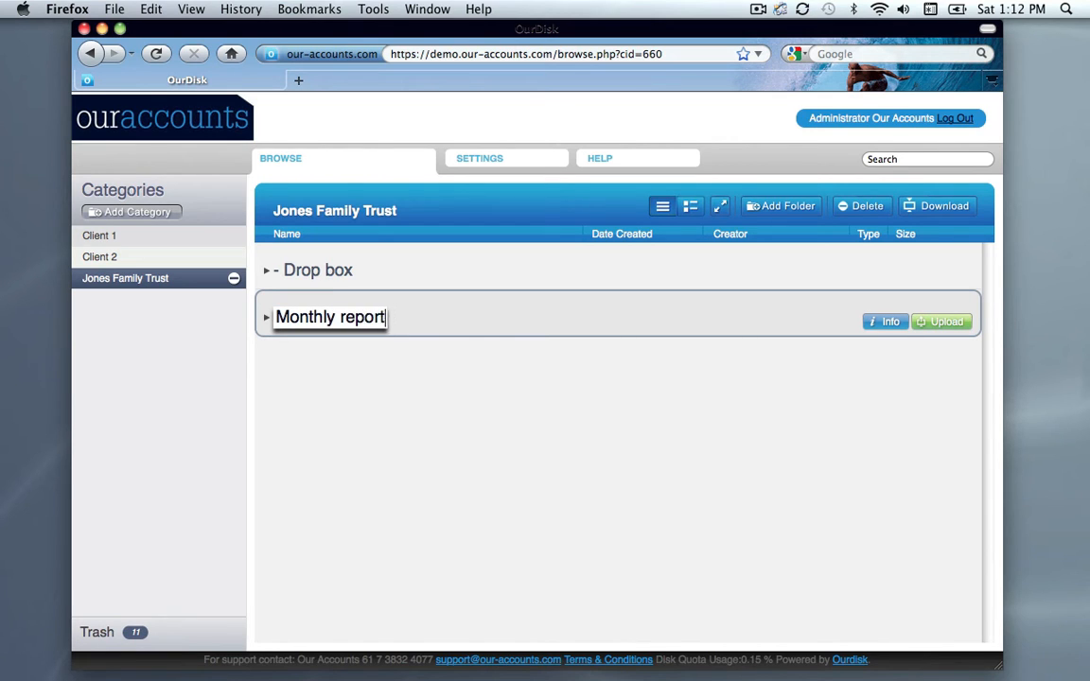
text(s)
click(394, 402)
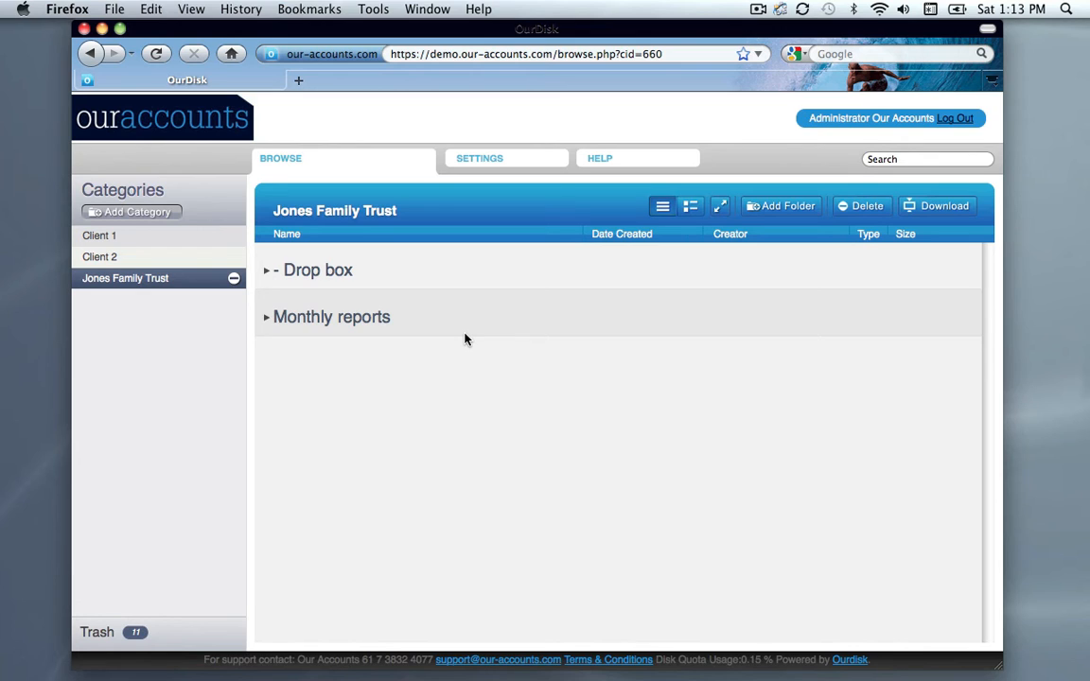
Add a folder permission entry for the "Jones Family Trst GR" group to the Drop box folder
click(468, 274)
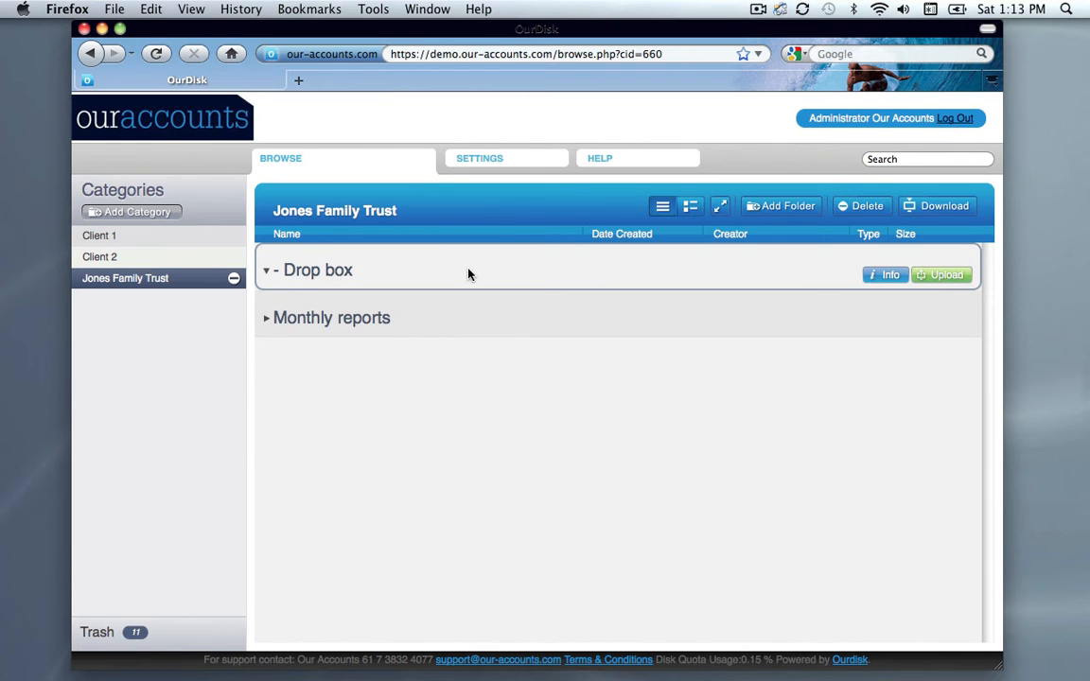
click(889, 275)
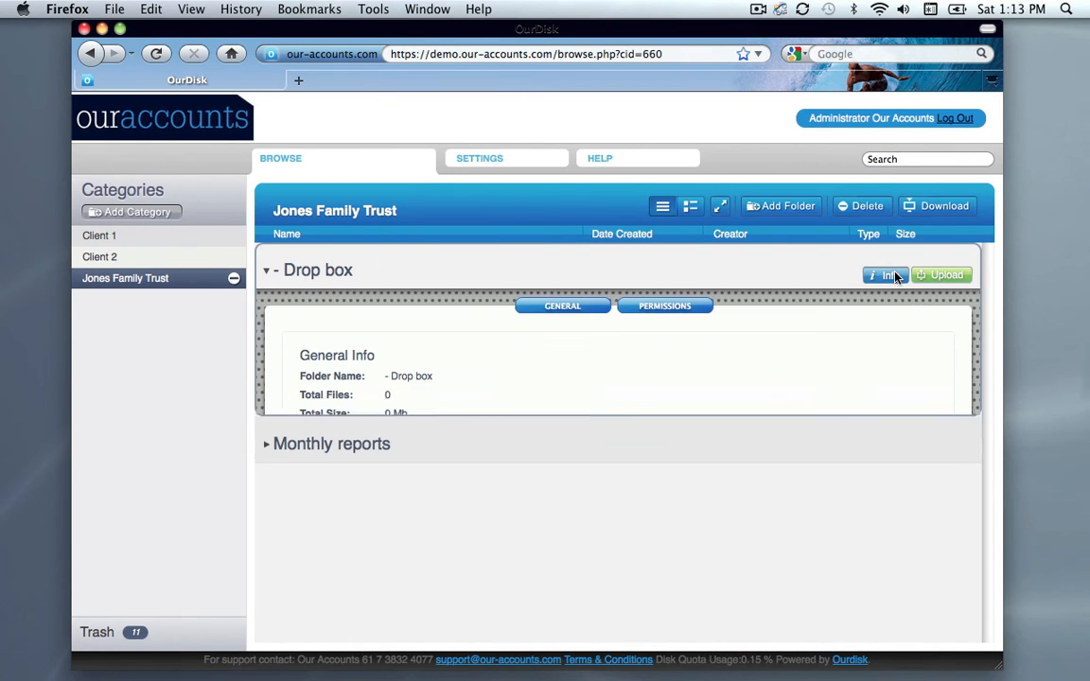
click(695, 309)
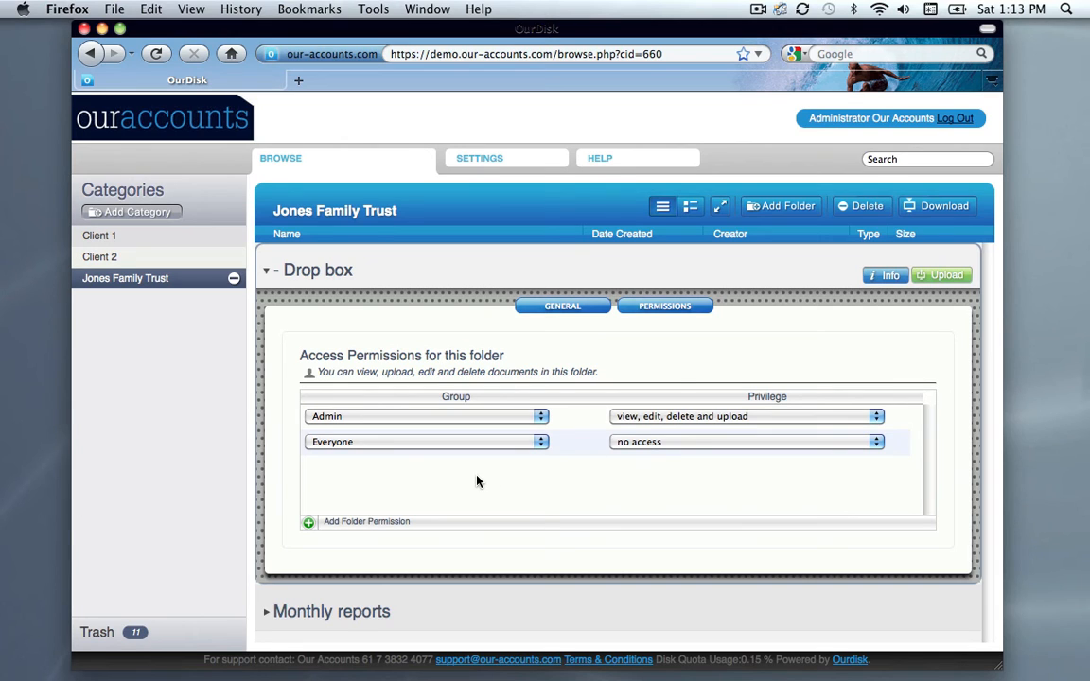
click(309, 523)
click(393, 470)
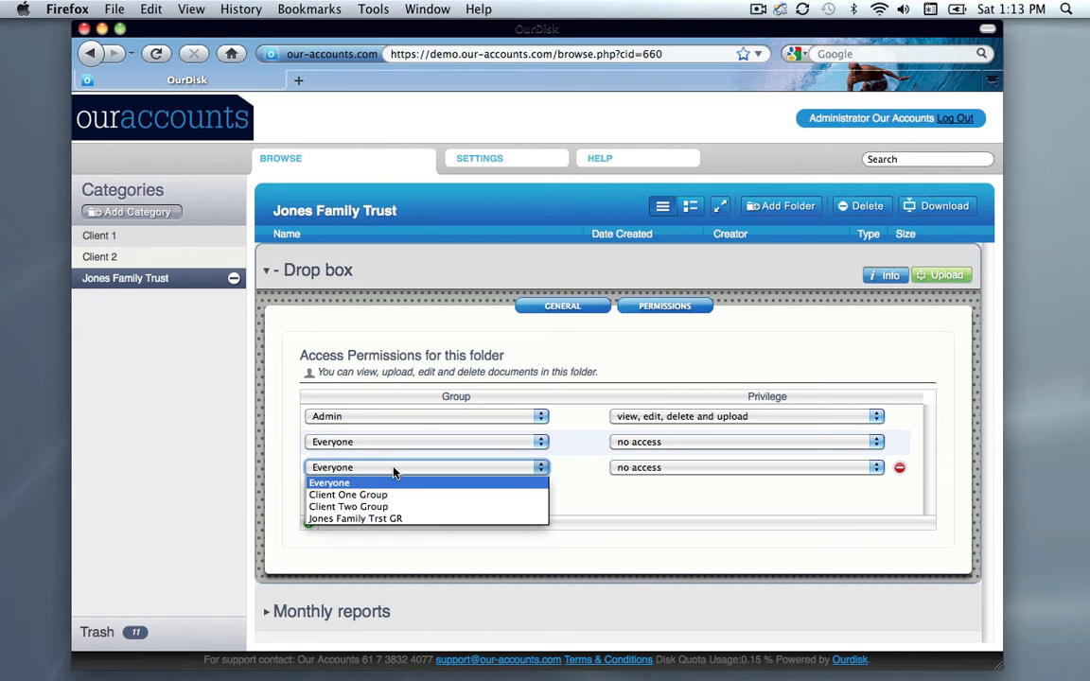
click(394, 519)
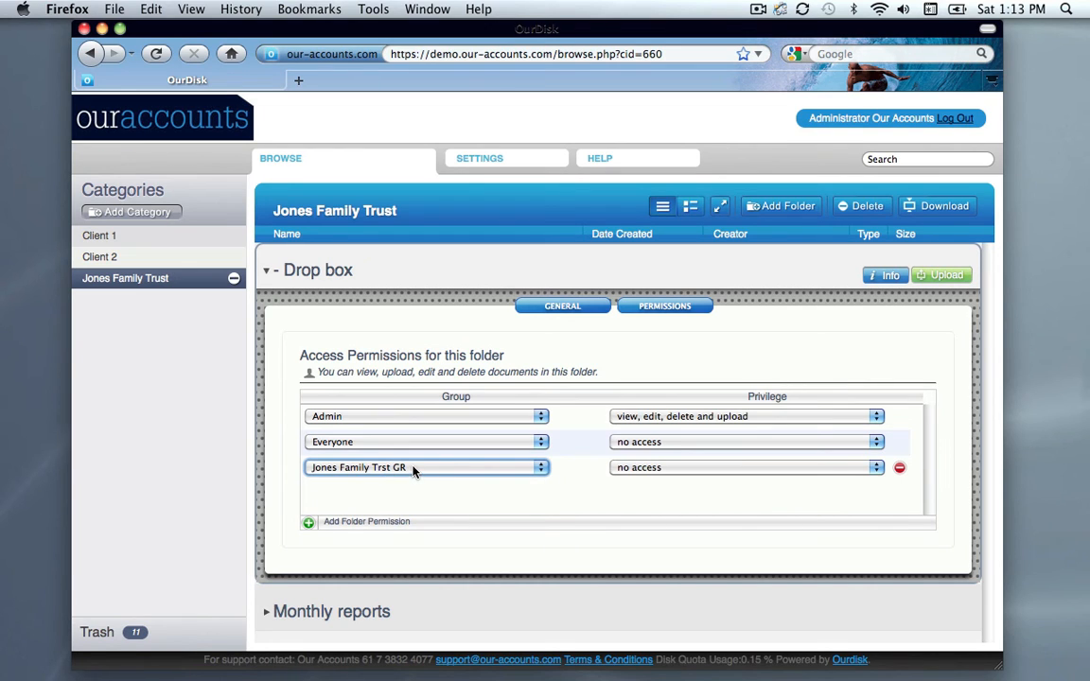
Set the Jones Family Trst GR group's privilege on the Drop box folder to "view, edit and upload"
click(672, 469)
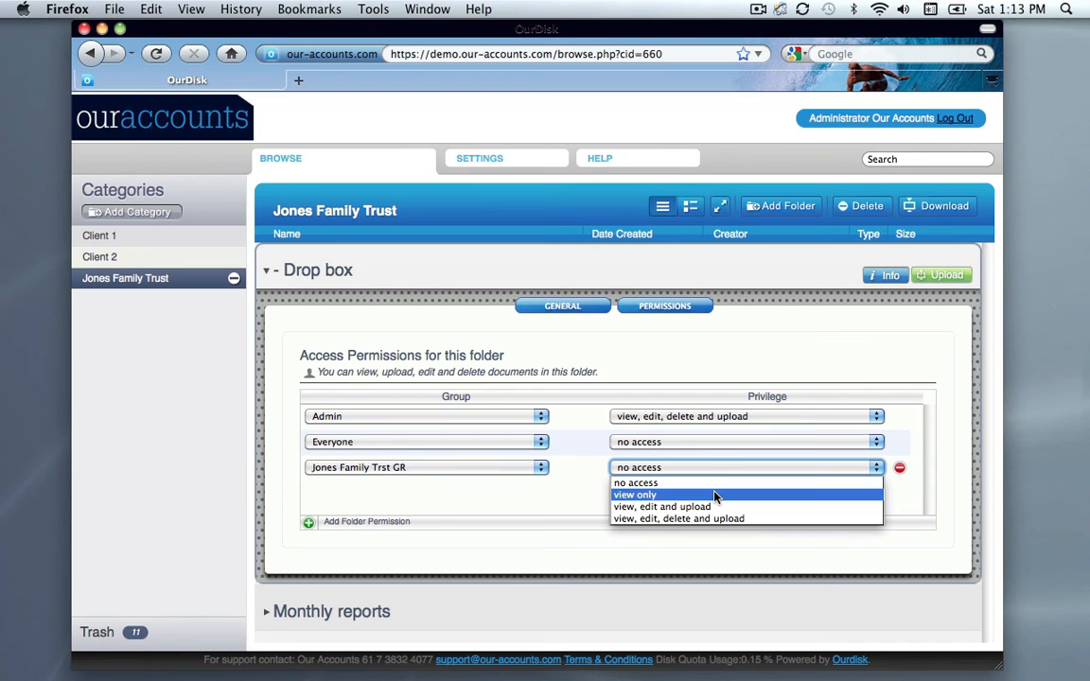
click(716, 495)
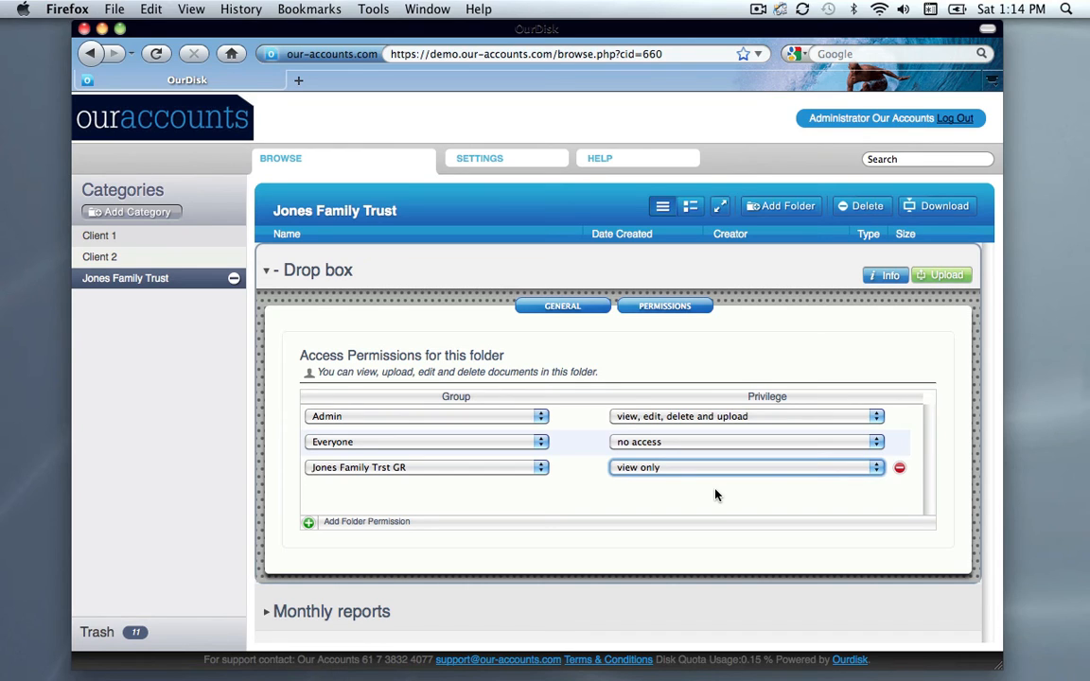
click(724, 473)
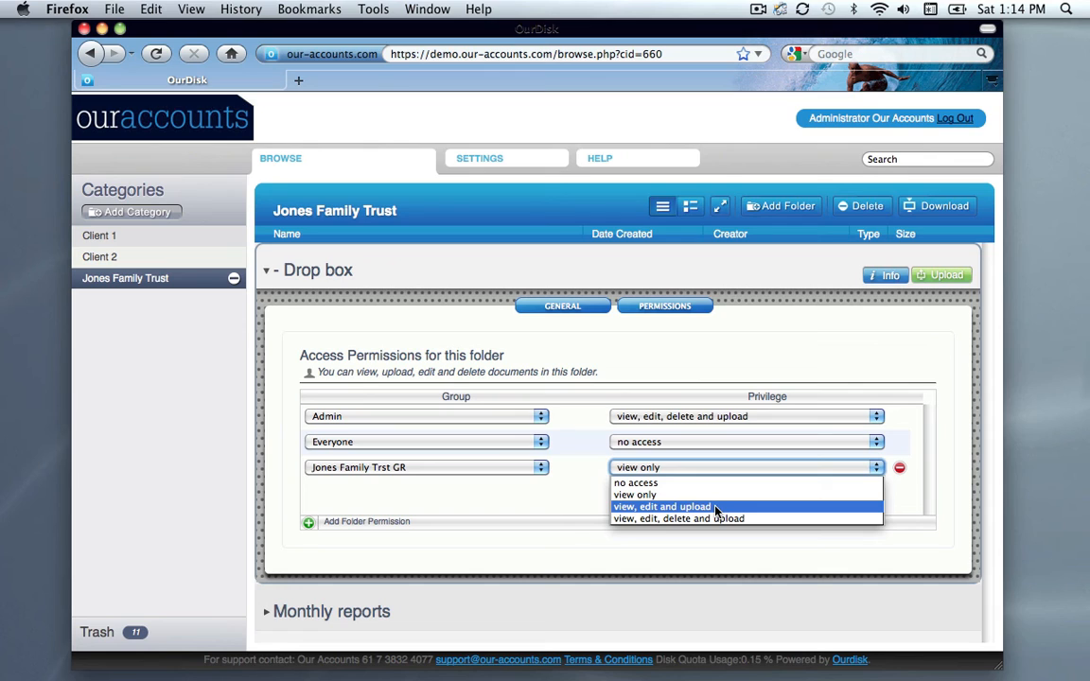
click(716, 508)
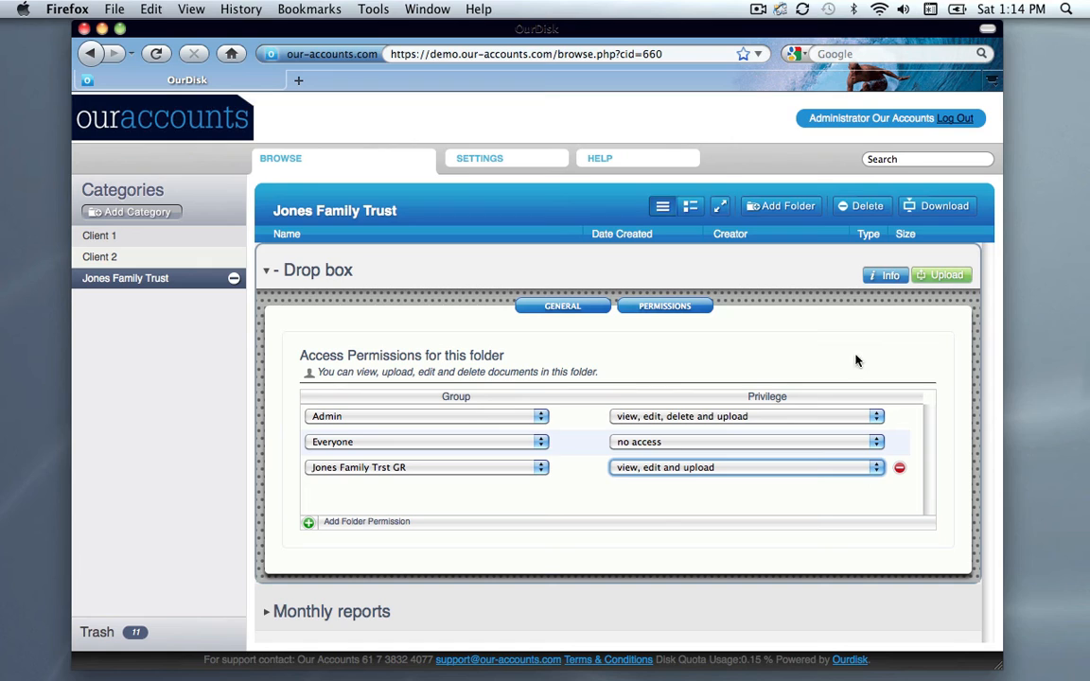
click(622, 499)
click(649, 469)
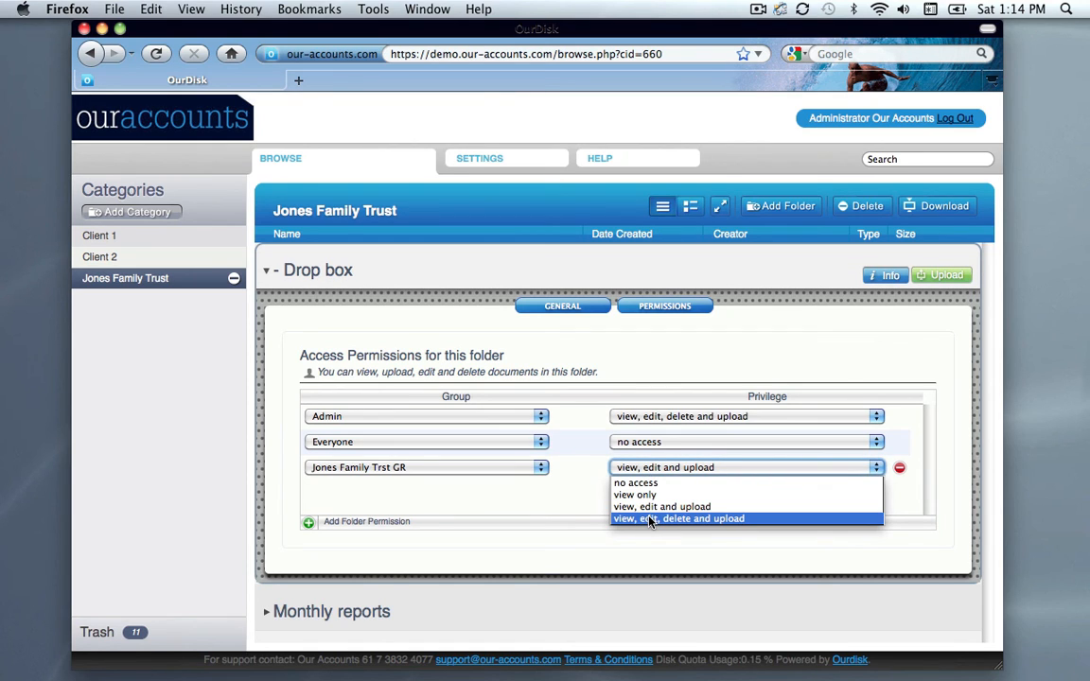
click(585, 510)
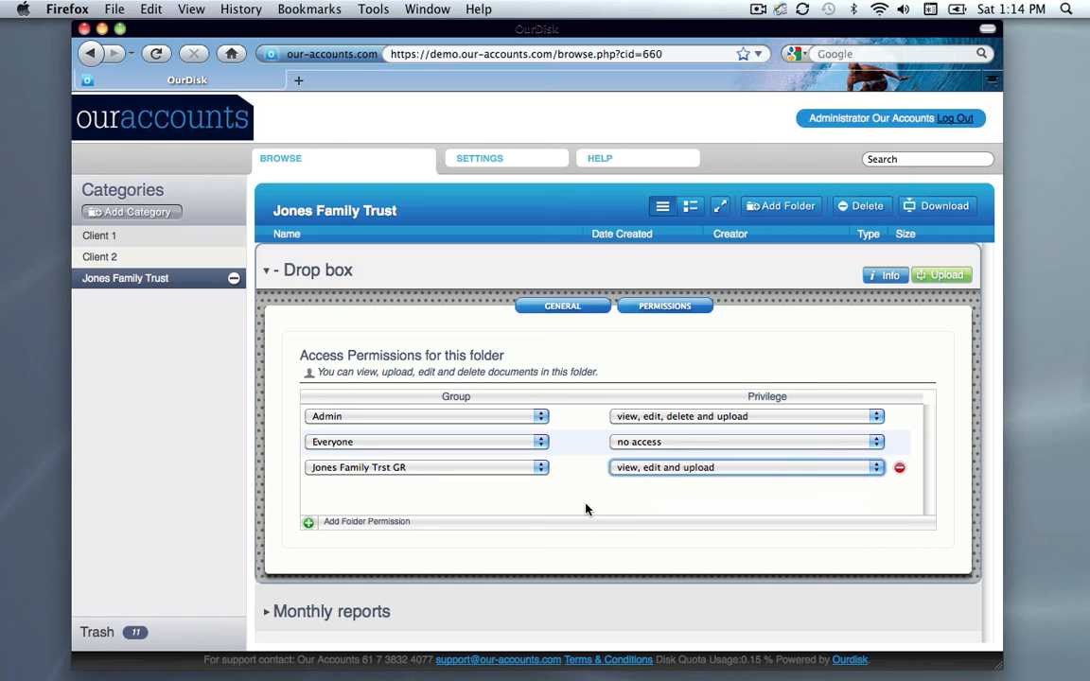
click(586, 509)
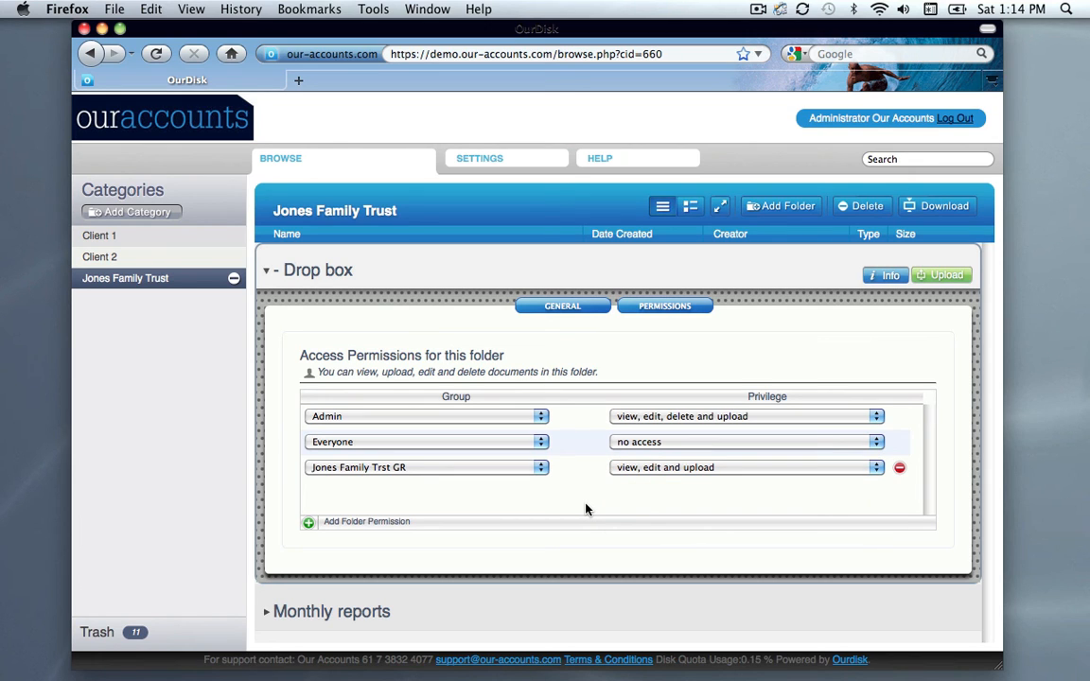
Close the Drop box folder's info and give the Jones Family Trst GR group "view only" permission on the Monthly reports folder
click(690, 310)
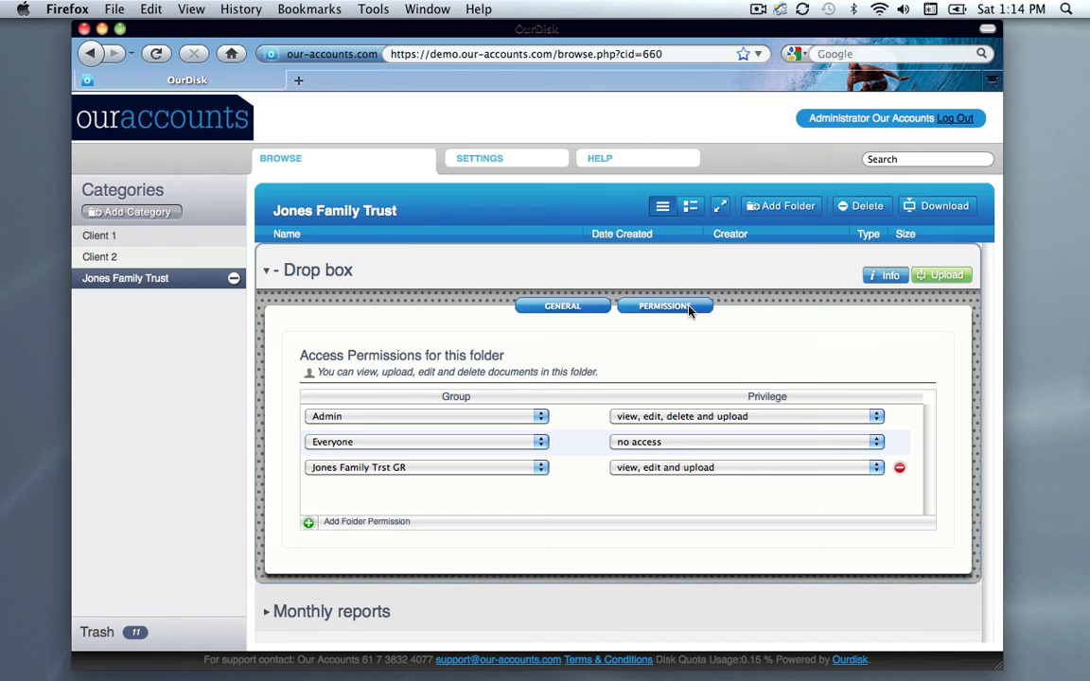
click(887, 274)
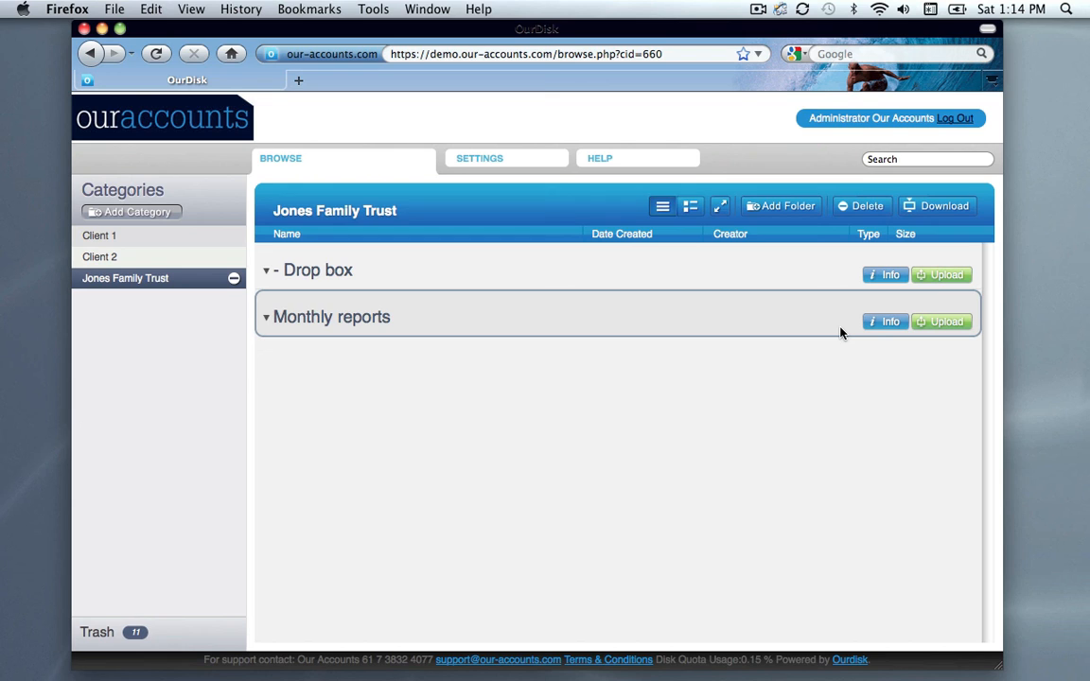
click(879, 323)
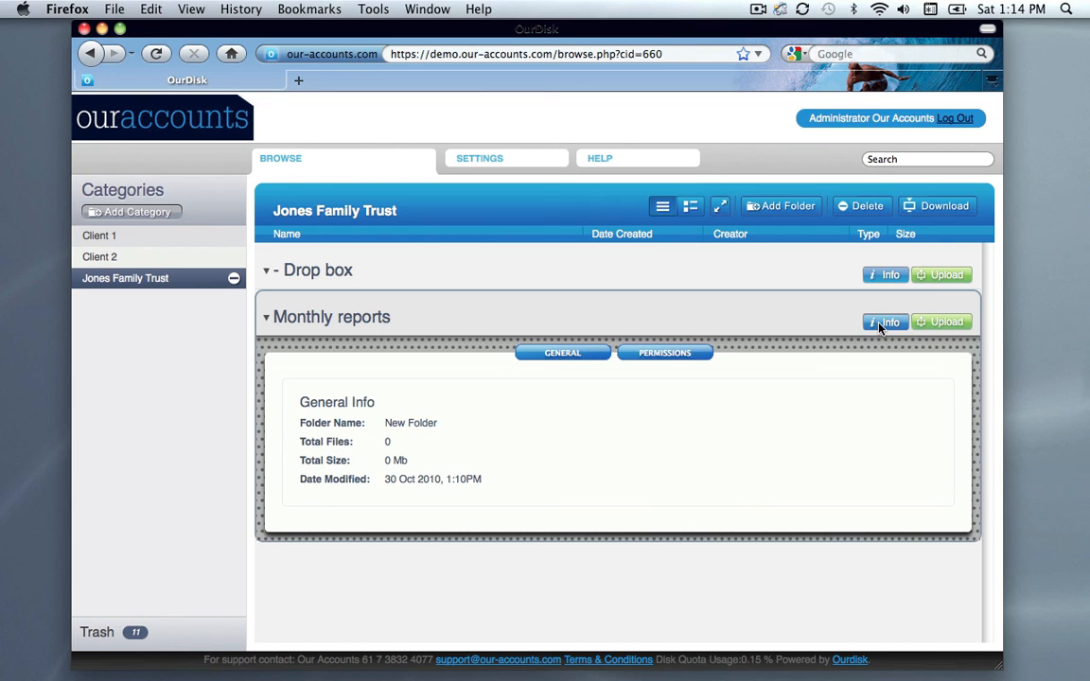
click(686, 355)
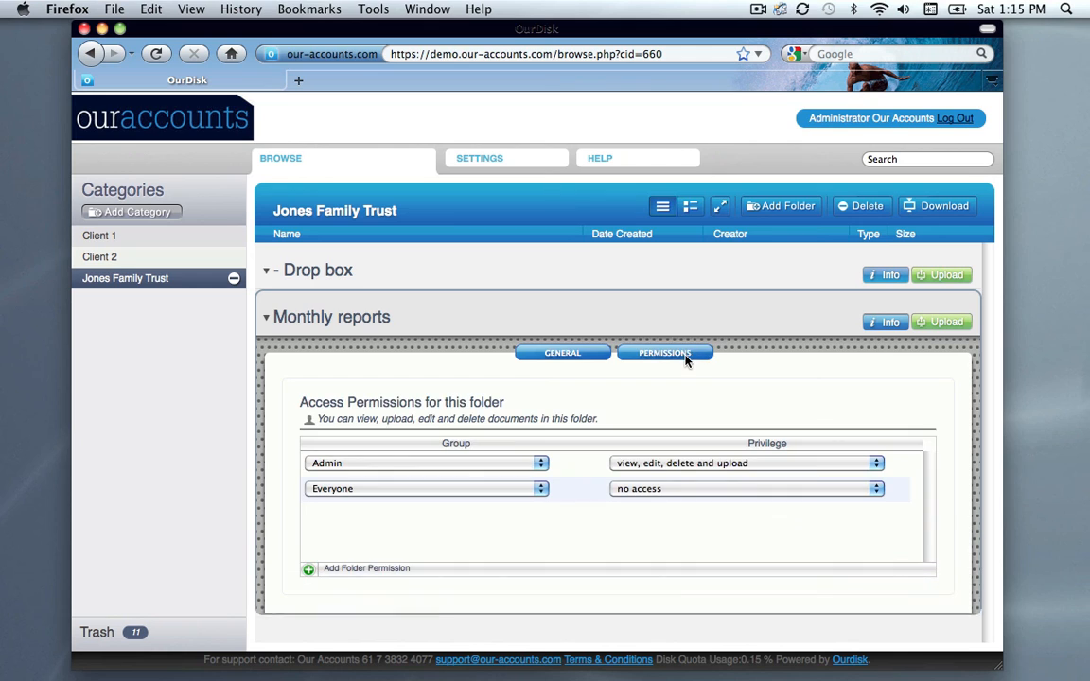
click(309, 570)
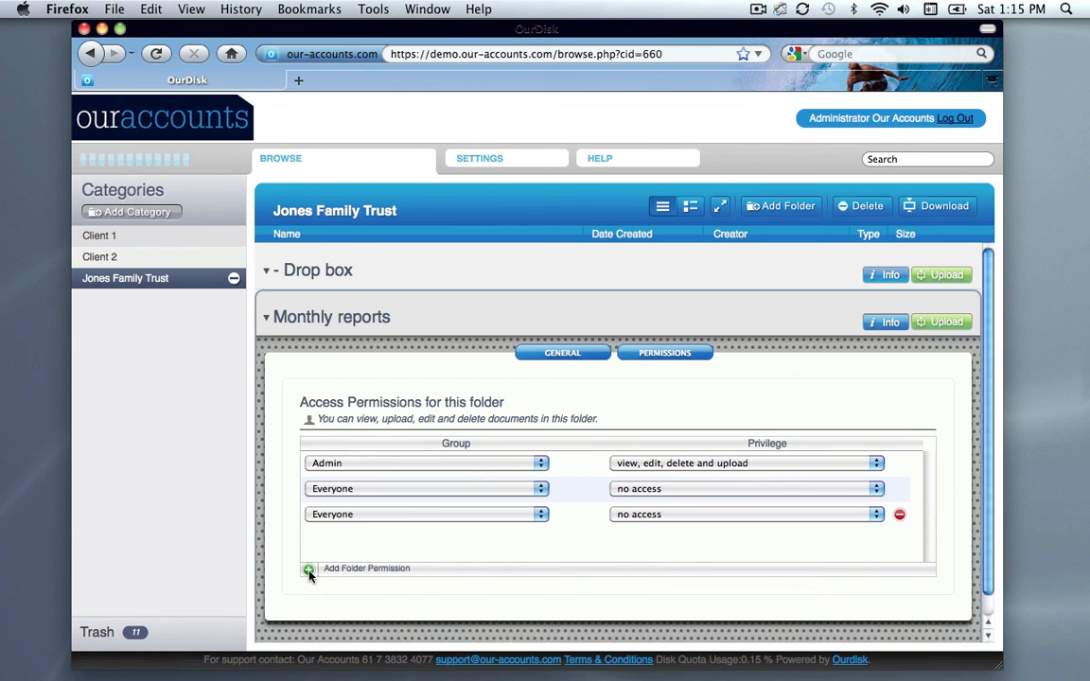
click(448, 518)
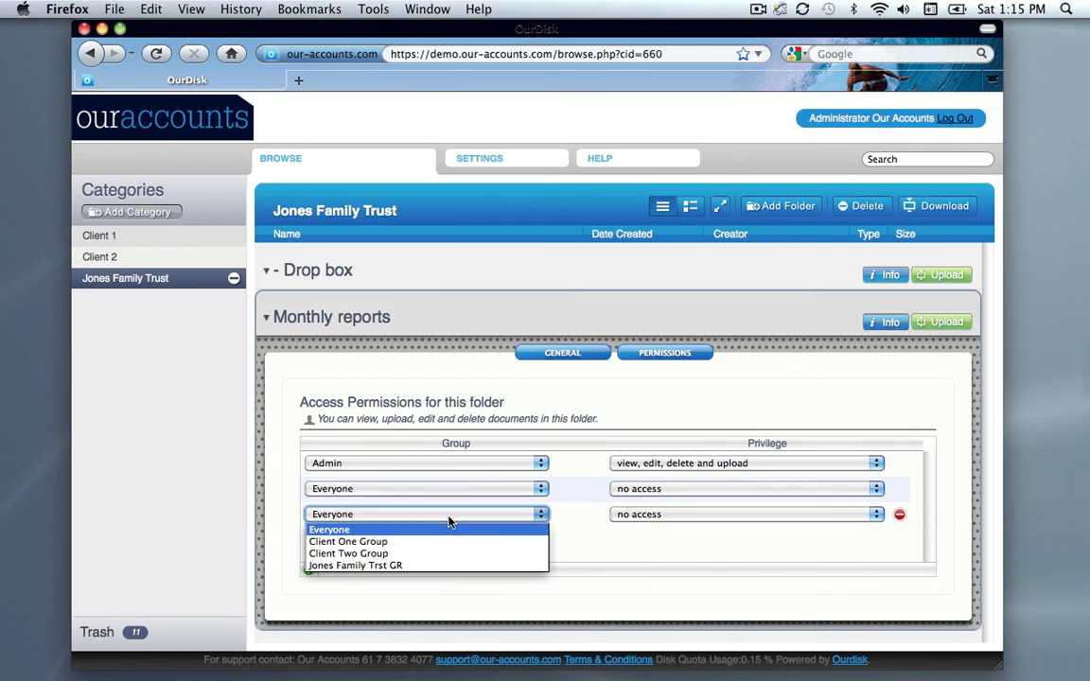
click(441, 565)
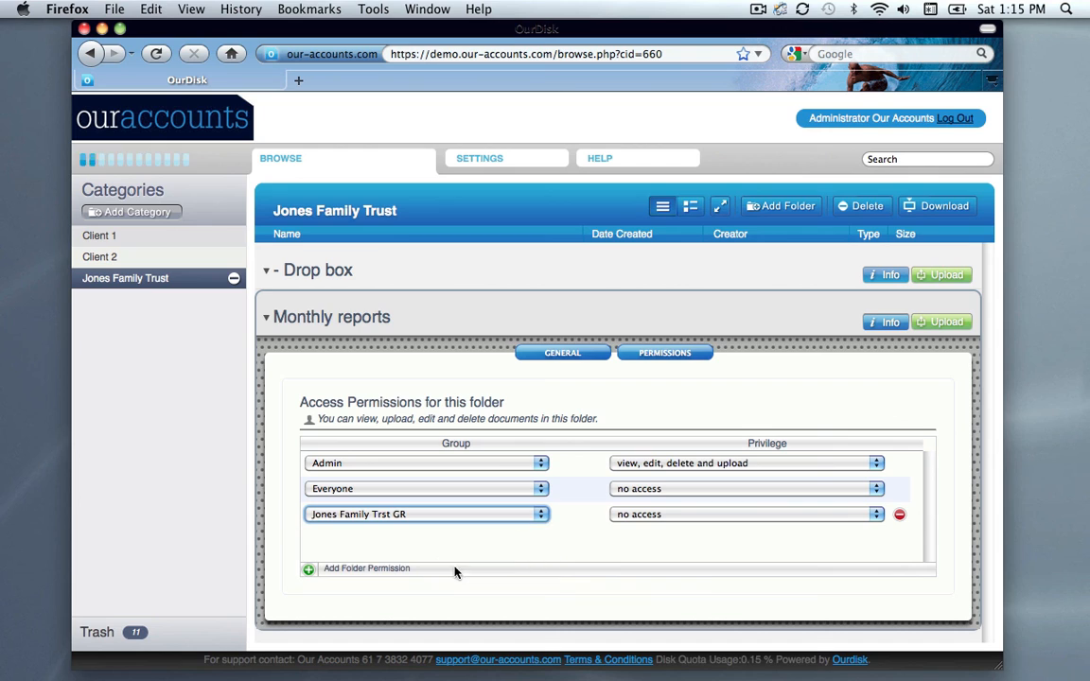
click(656, 516)
click(637, 541)
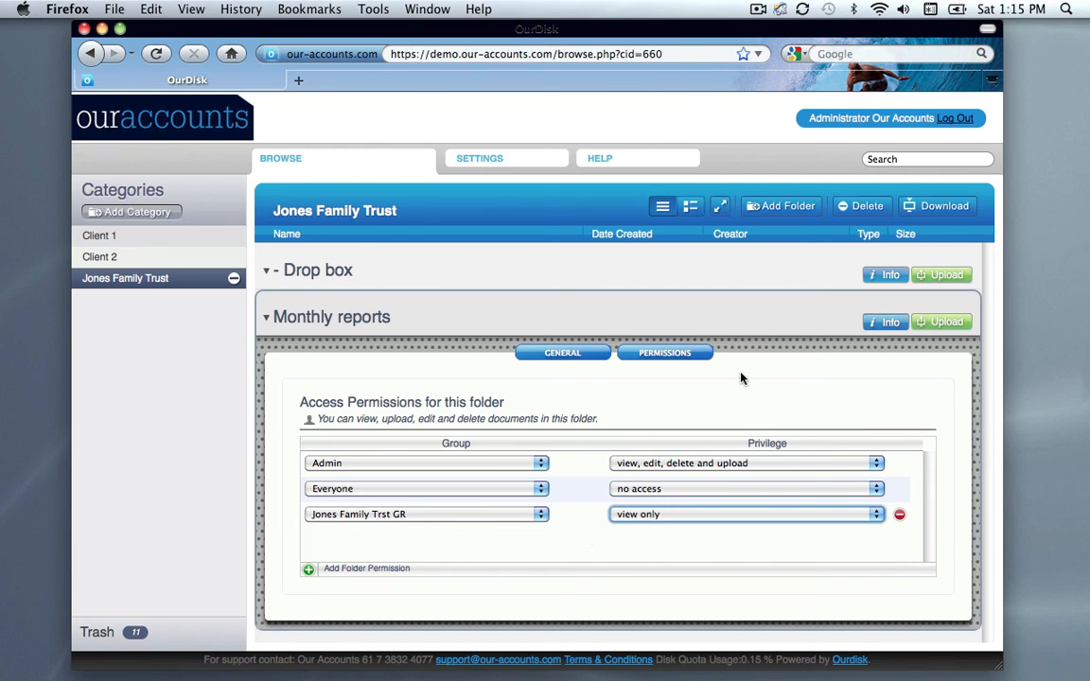
click(819, 321)
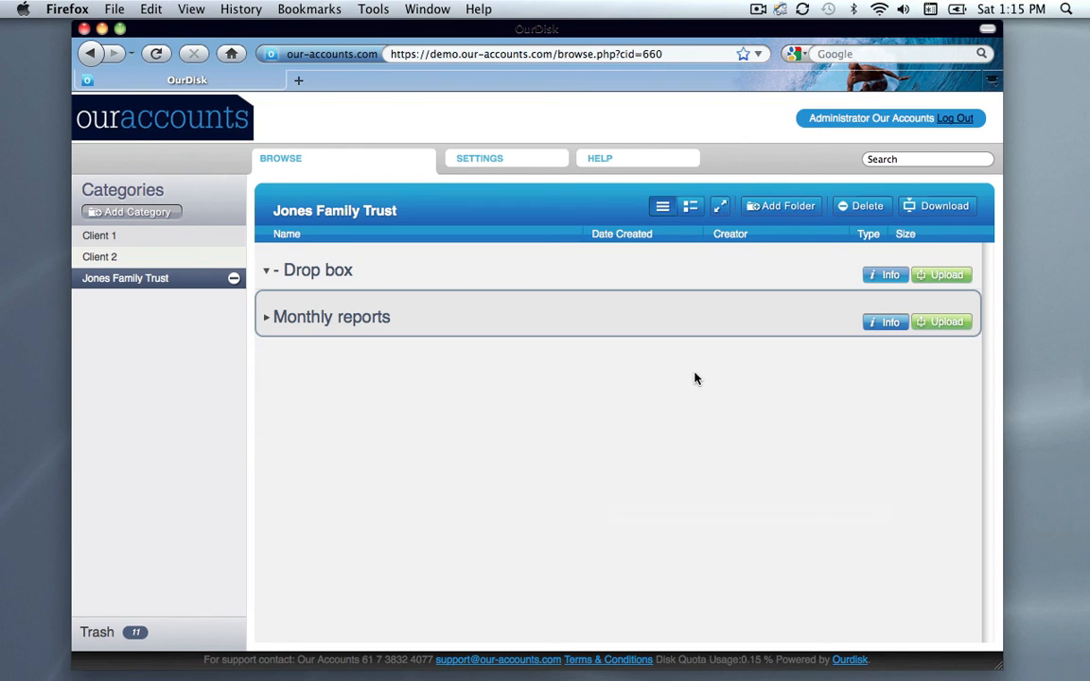